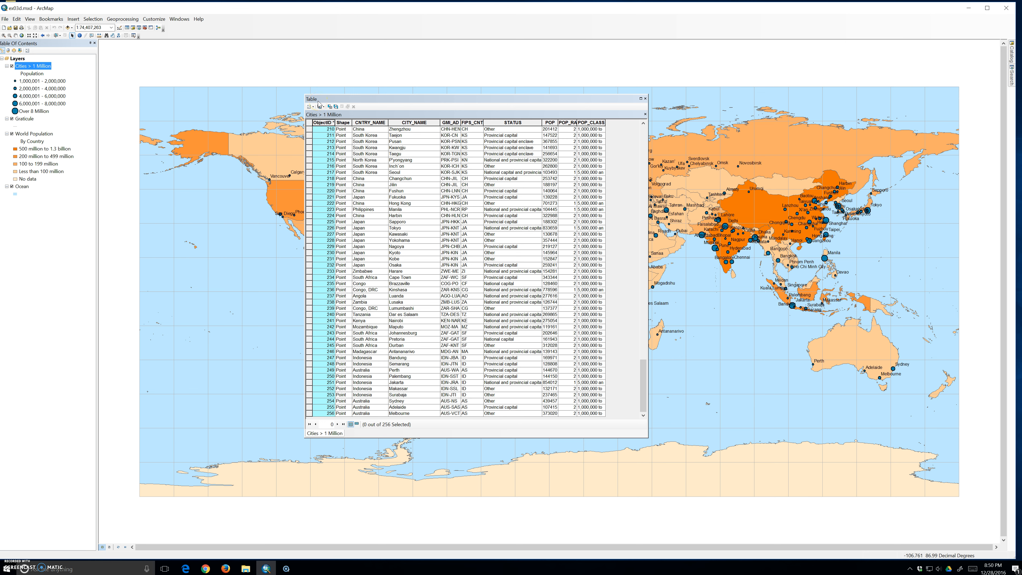
Highlight the CNTRY_NAME, CITY_NAME, STATUS and POP_RANK fields of the Cities > 1 Million table to examine their values
{"action": "left_click", "coordinate": [318, 106]}
{"action": "left_click", "coordinate": [312, 108]}
{"action": "left_click", "coordinate": [359, 123]}
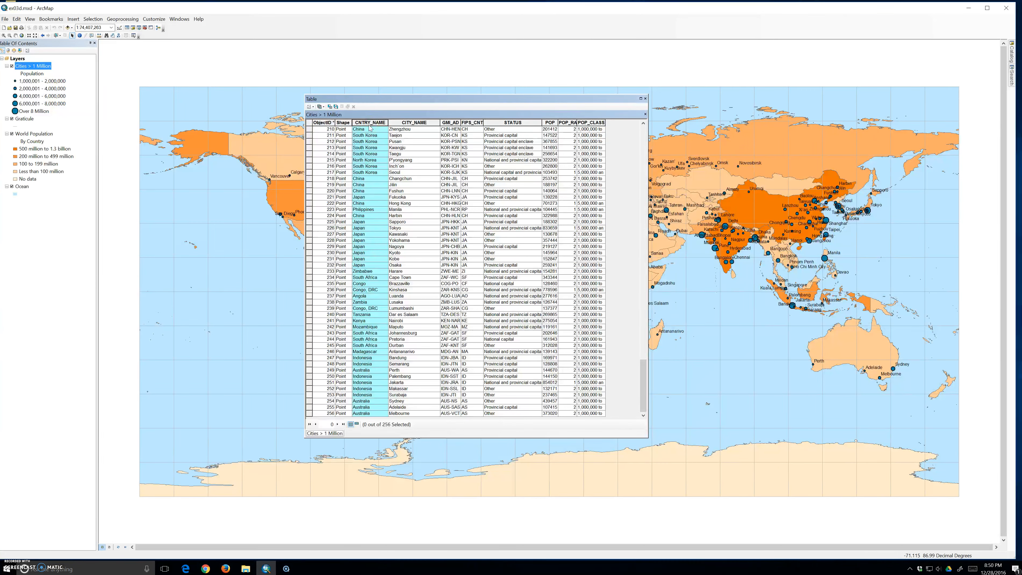
{"action": "left_click", "coordinate": [409, 122]}
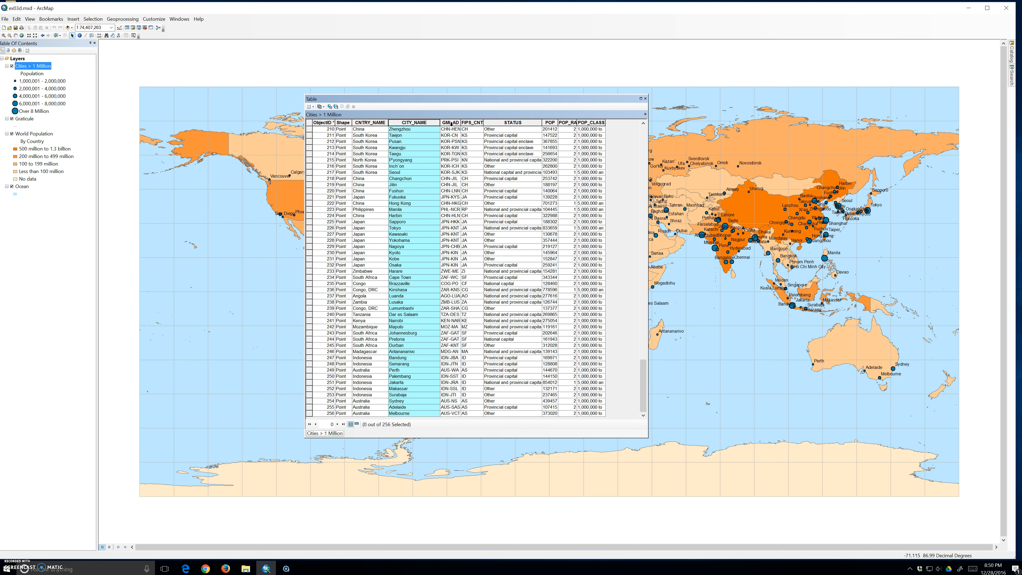
{"action": "left_click", "coordinate": [499, 122]}
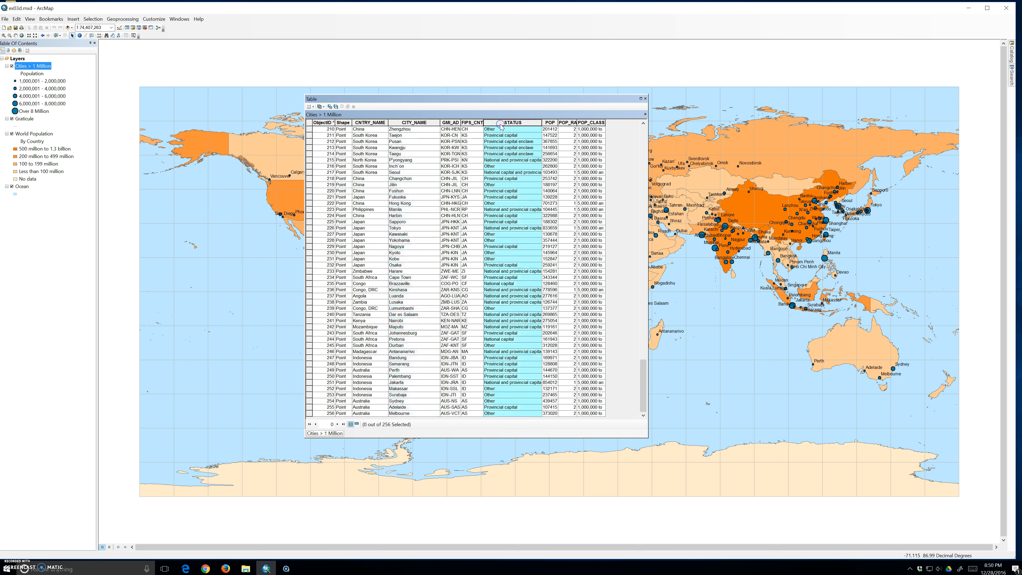
{"action": "left_click", "coordinate": [567, 123]}
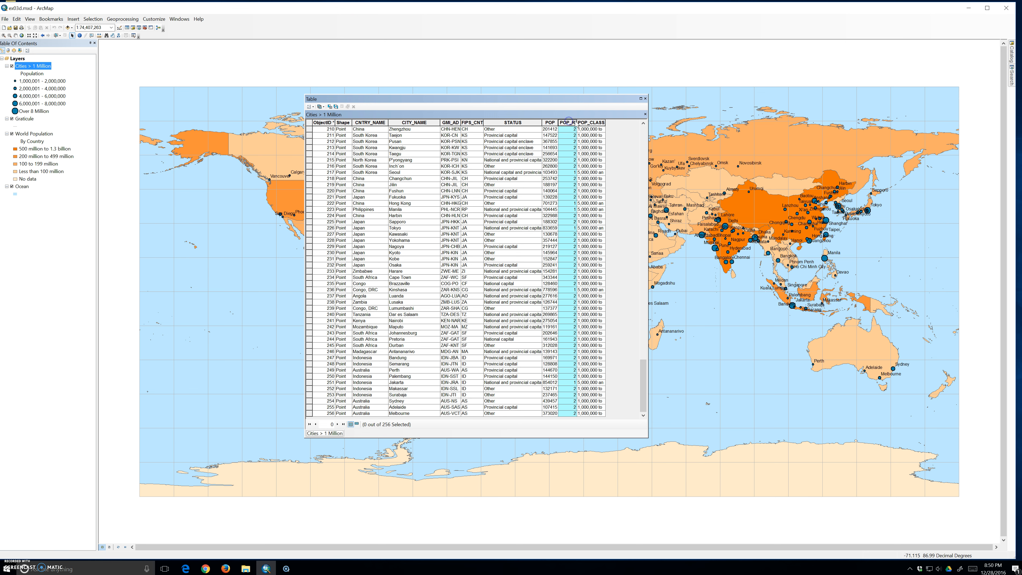
Widen the POP_RANK column to fit its full heading and highlight the FIPS_CNTRY field
{"action": "left_click_drag", "start_coordinate": [576, 124], "coordinate": [590, 136]}
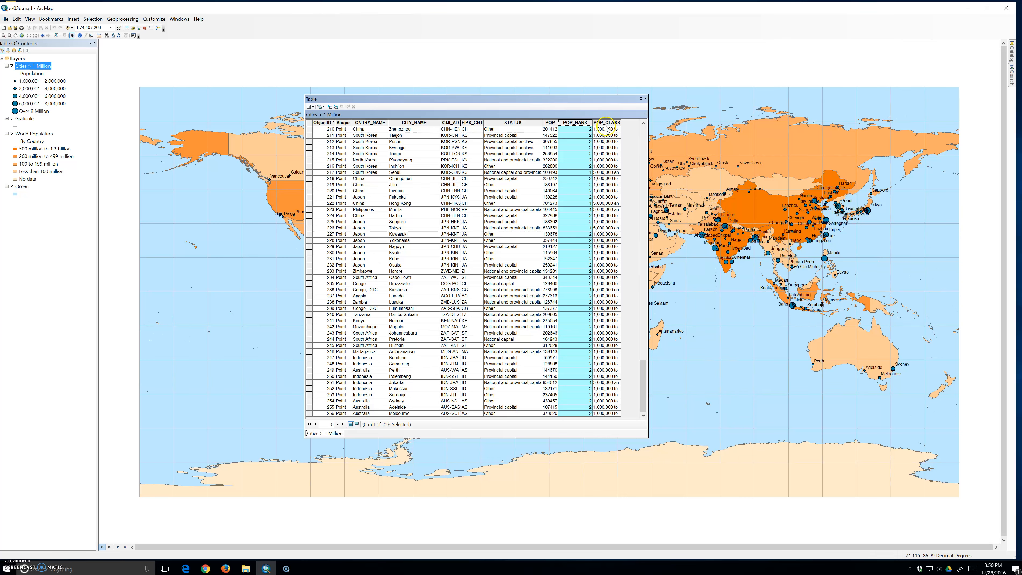
{"action": "left_click", "coordinate": [475, 124]}
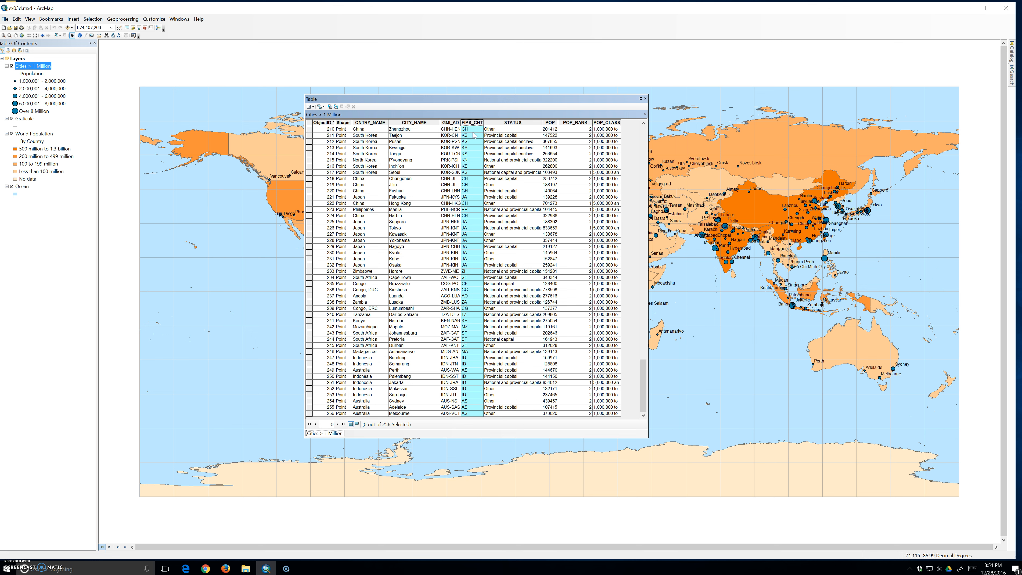
Examine a Japan record, then the country and city name cells of the table's first record
{"action": "left_click", "coordinate": [364, 240]}
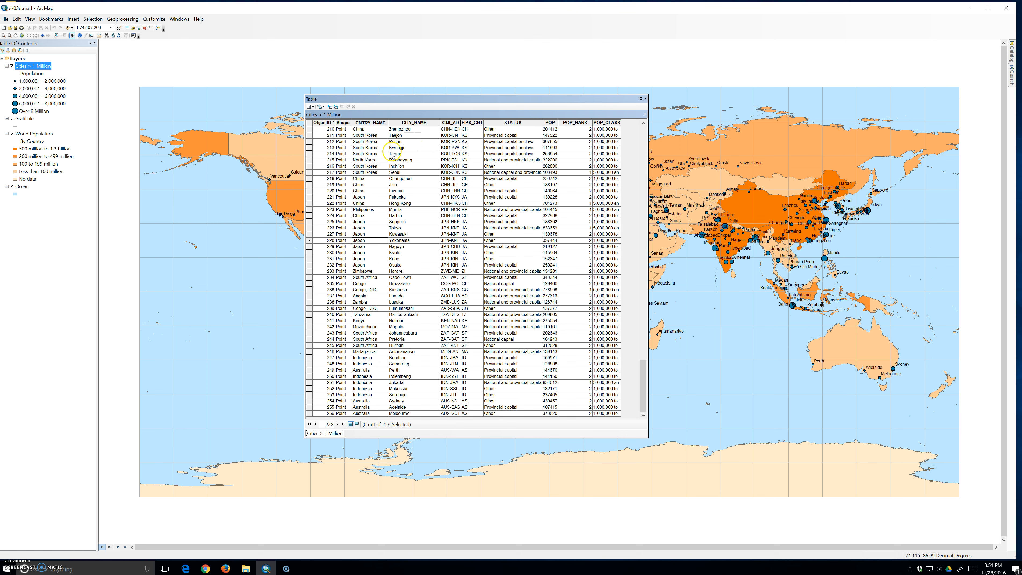
{"action": "scroll", "coordinate": [392, 155], "scroll_direction": "up", "scroll_amount": 3}
{"action": "scroll", "coordinate": [393, 155], "scroll_direction": "up", "scroll_amount": 20}
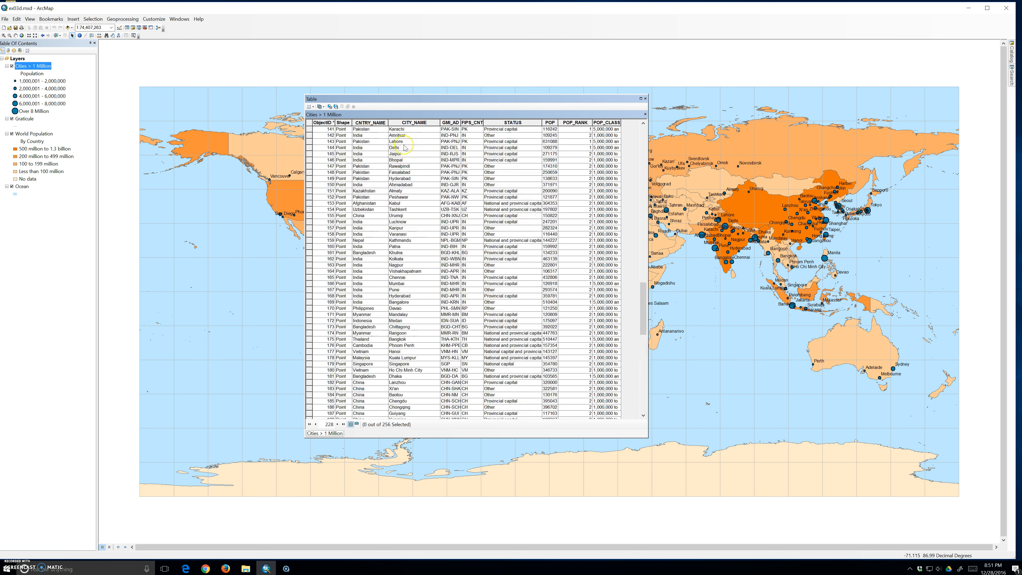
{"action": "scroll", "coordinate": [405, 148], "scroll_direction": "up", "scroll_amount": 20}
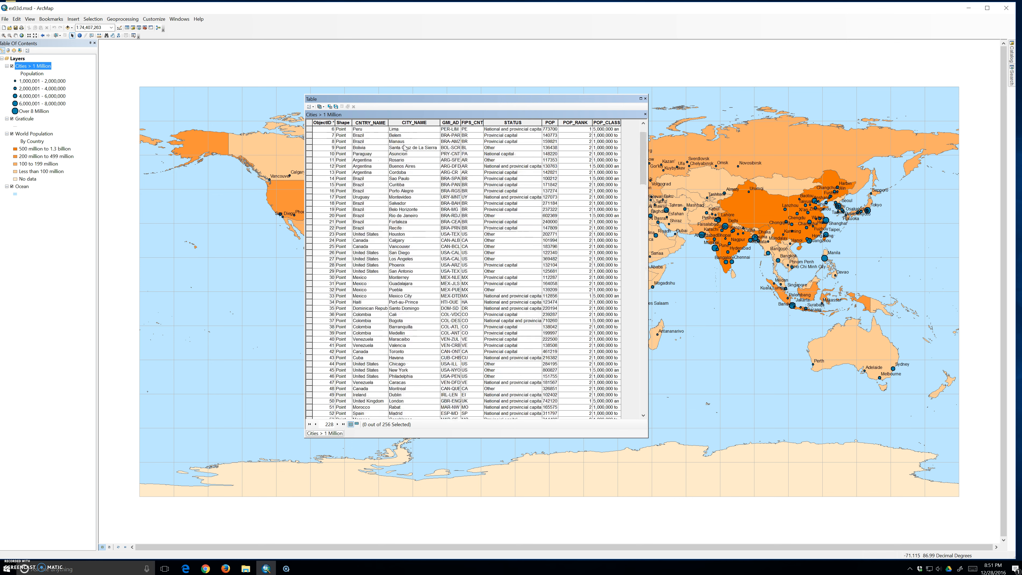
{"action": "left_click", "coordinate": [363, 130]}
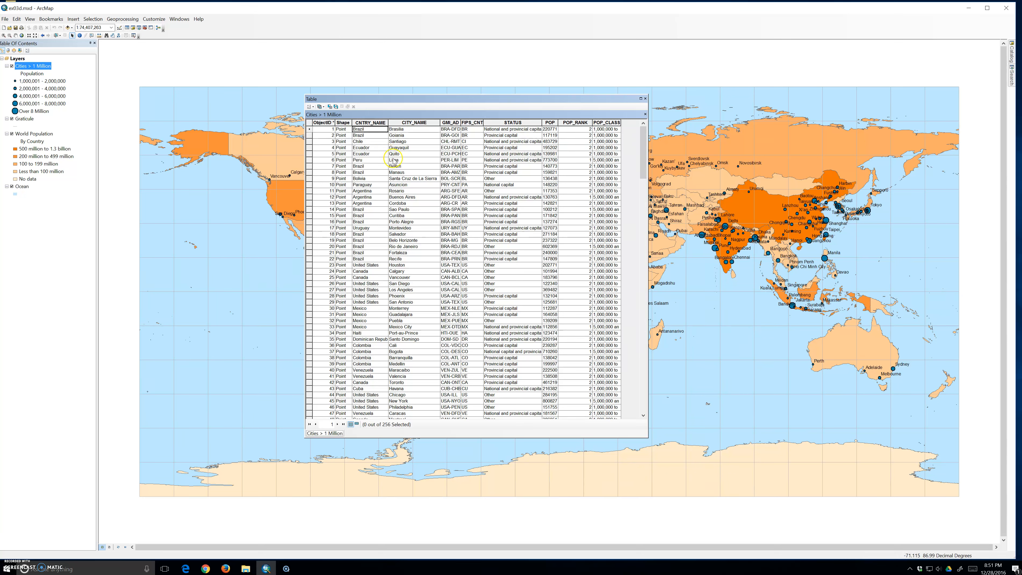
{"action": "left_click", "coordinate": [405, 129]}
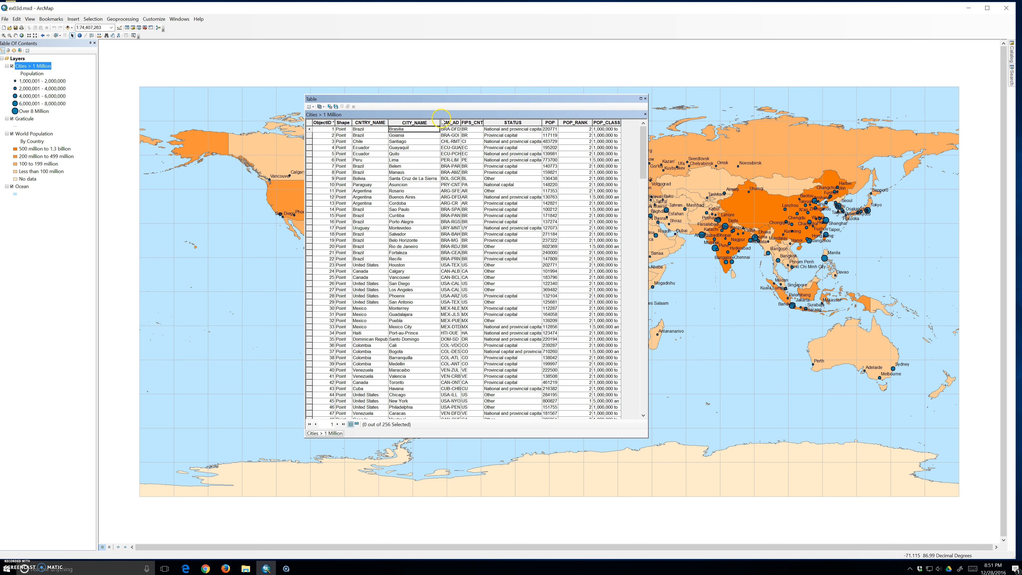
Narrow the CITY_NAME column slightly and widen the GMI_ADMIN column until its full heading and codes fit
{"action": "mouse_move", "coordinate": [440, 123]}
{"action": "left_mouse_down"}
{"action": "mouse_move", "coordinate": [470, 123]}
{"action": "mouse_move", "coordinate": [431, 130]}
{"action": "left_mouse_up"}
{"action": "left_click", "coordinate": [433, 129]}
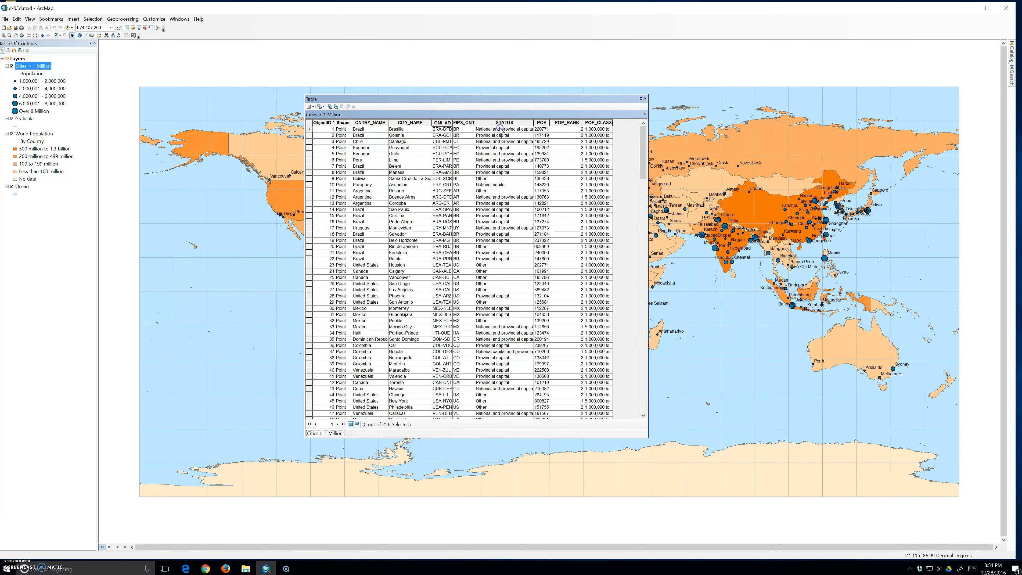
{"action": "left_click", "coordinate": [459, 123]}
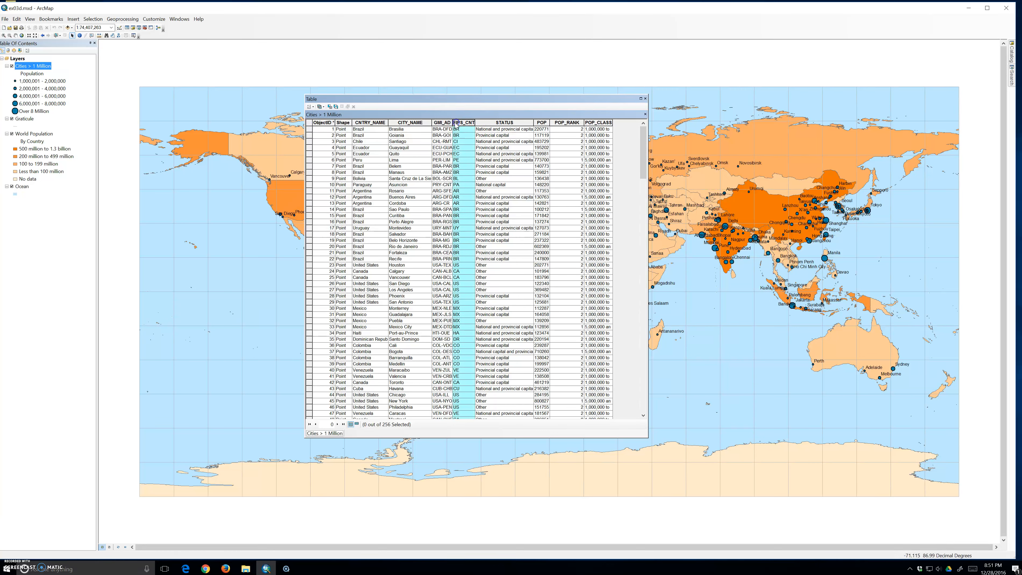
{"action": "left_click_drag", "start_coordinate": [453, 122], "coordinate": [537, 122]}
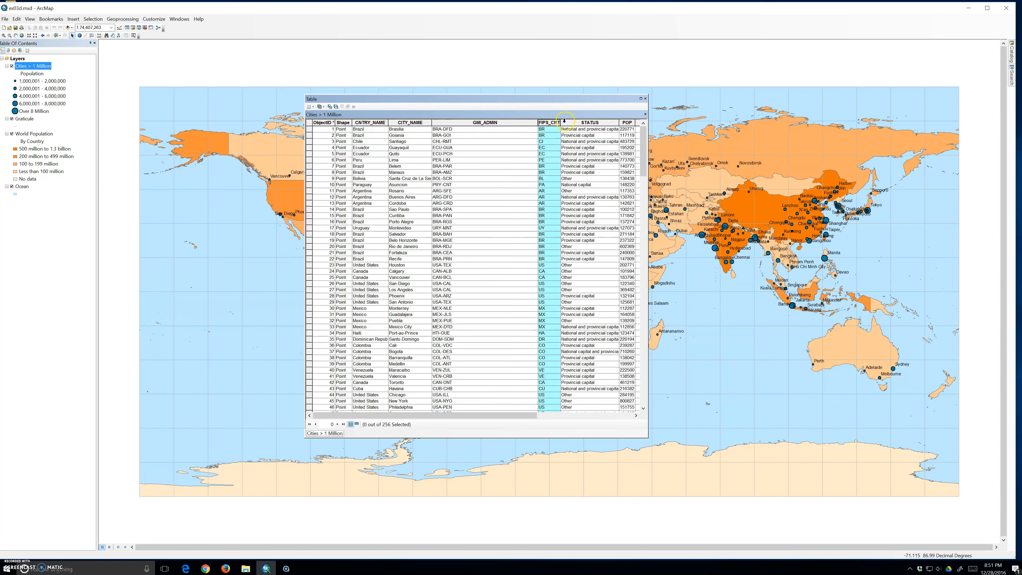
Highlight the STATUS field and enlarge the table window in width and height to fit all columns
{"action": "left_click", "coordinate": [569, 123]}
{"action": "left_click", "coordinate": [540, 290]}
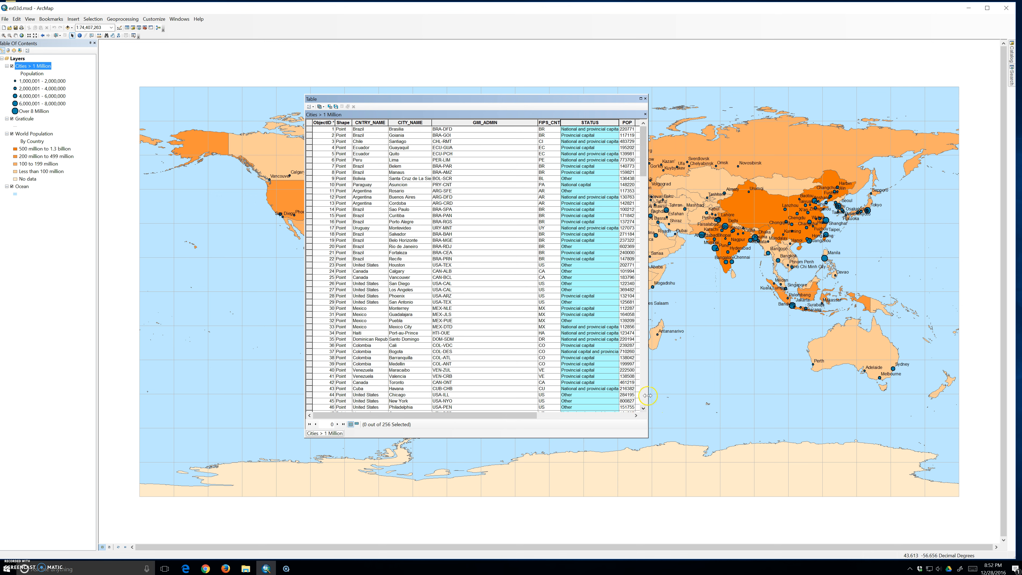
{"action": "left_click_drag", "start_coordinate": [648, 396], "coordinate": [818, 374]}
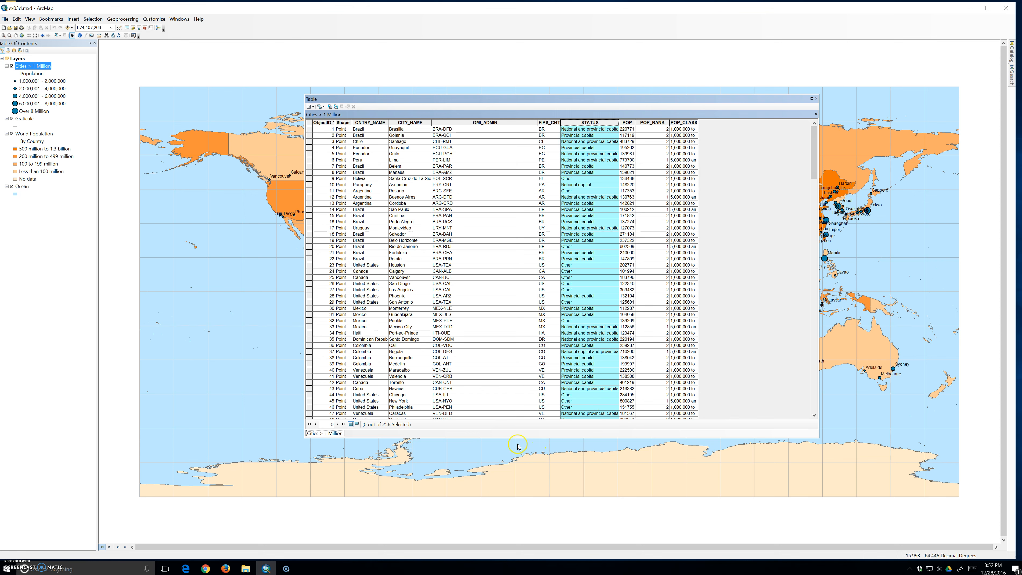
{"action": "left_click_drag", "start_coordinate": [508, 438], "coordinate": [498, 473]}
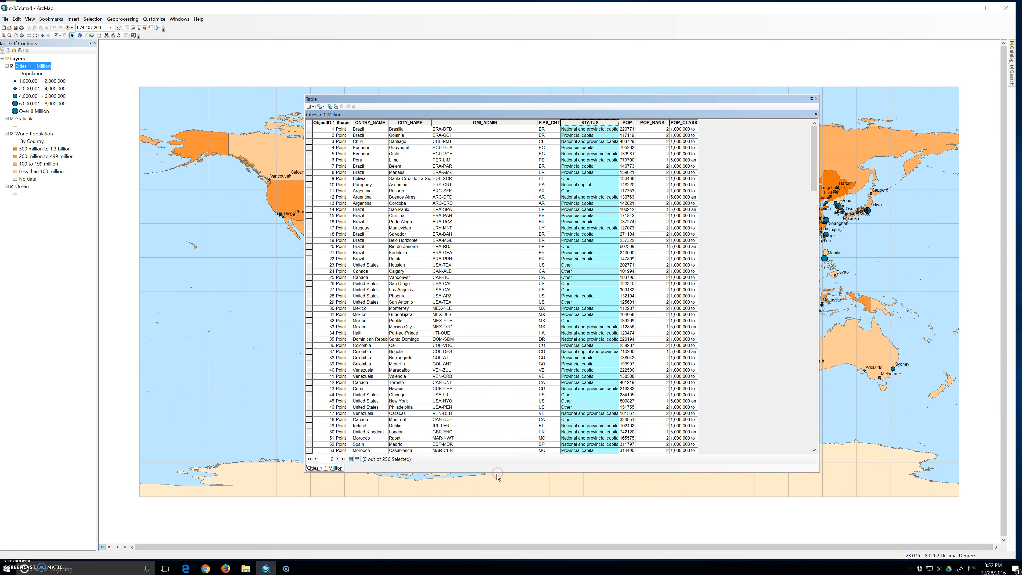
Widen the POP and FIPS_CNTRY columns to fit their contents and narrow GMI_ADMIN to just fit its heading
{"action": "left_click_drag", "start_coordinate": [668, 121], "coordinate": [688, 120]}
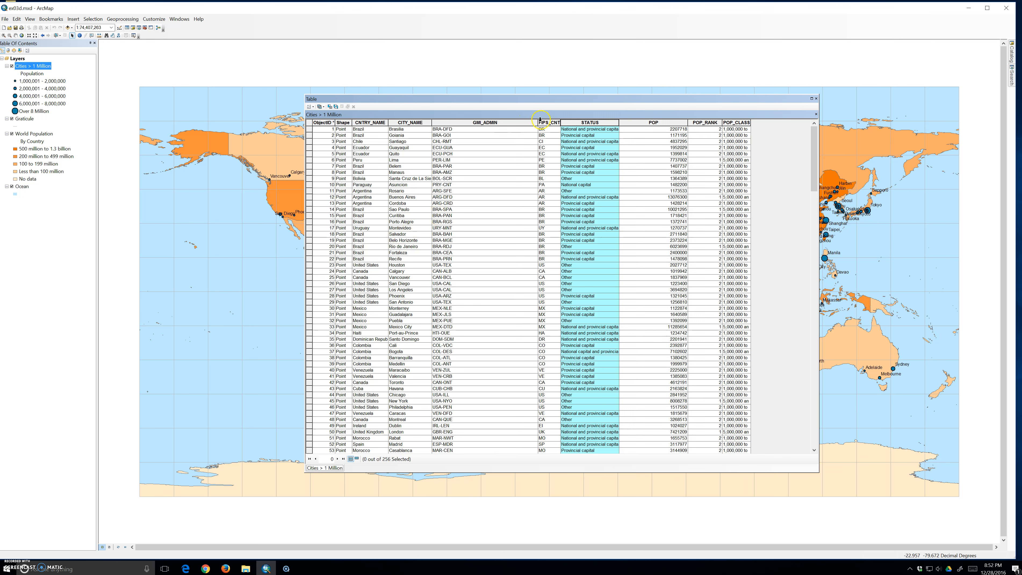
{"action": "mouse_move", "coordinate": [538, 123]}
{"action": "left_mouse_down"}
{"action": "mouse_move", "coordinate": [513, 122]}
{"action": "mouse_move", "coordinate": [526, 121]}
{"action": "left_mouse_up"}
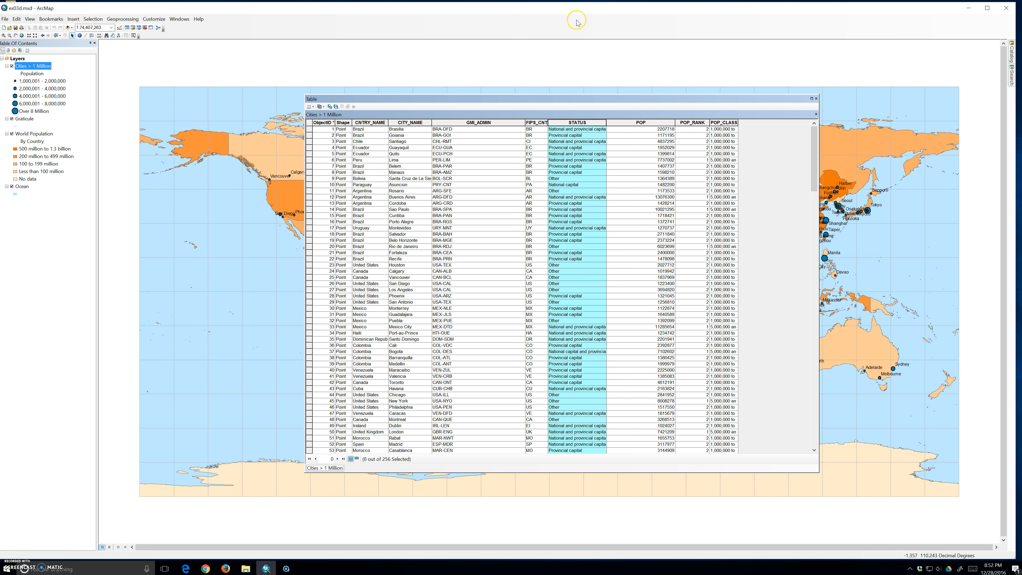
{"action": "left_click_drag", "start_coordinate": [524, 123], "coordinate": [503, 128]}
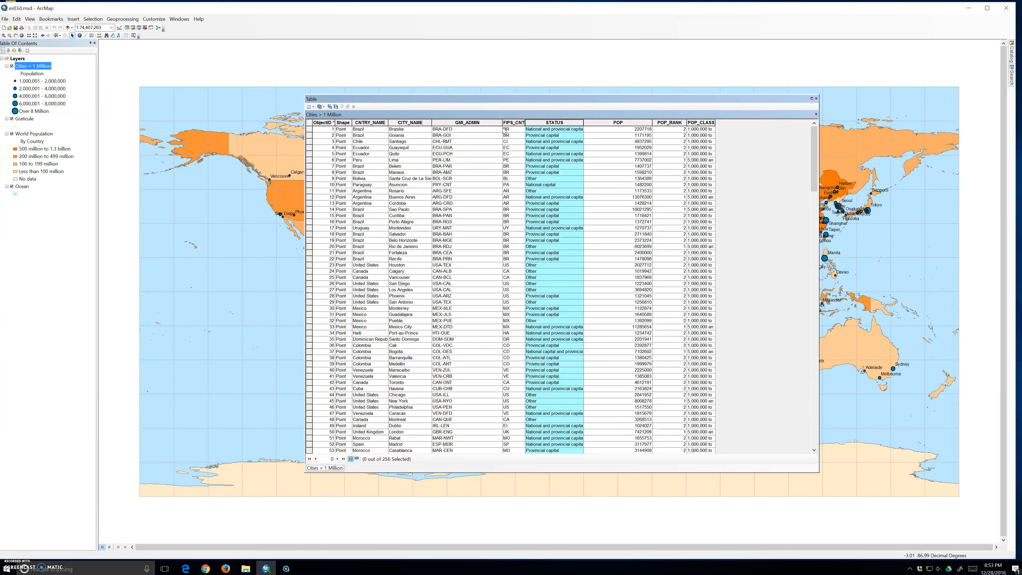
{"action": "left_click_drag", "start_coordinate": [502, 127], "coordinate": [553, 128]}
{"action": "left_click", "coordinate": [565, 122]}
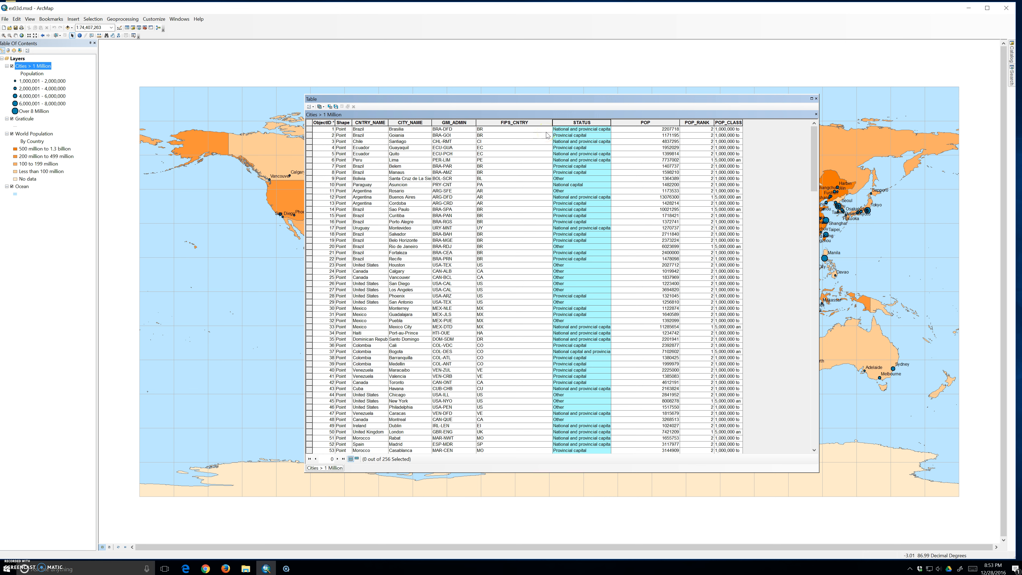
Widen the CITY_NAME column and adjust the POP_RANK column so its full heading fits
{"action": "left_click_drag", "start_coordinate": [432, 122], "coordinate": [493, 122]}
{"action": "left_click_drag", "start_coordinate": [774, 124], "coordinate": [753, 124]}
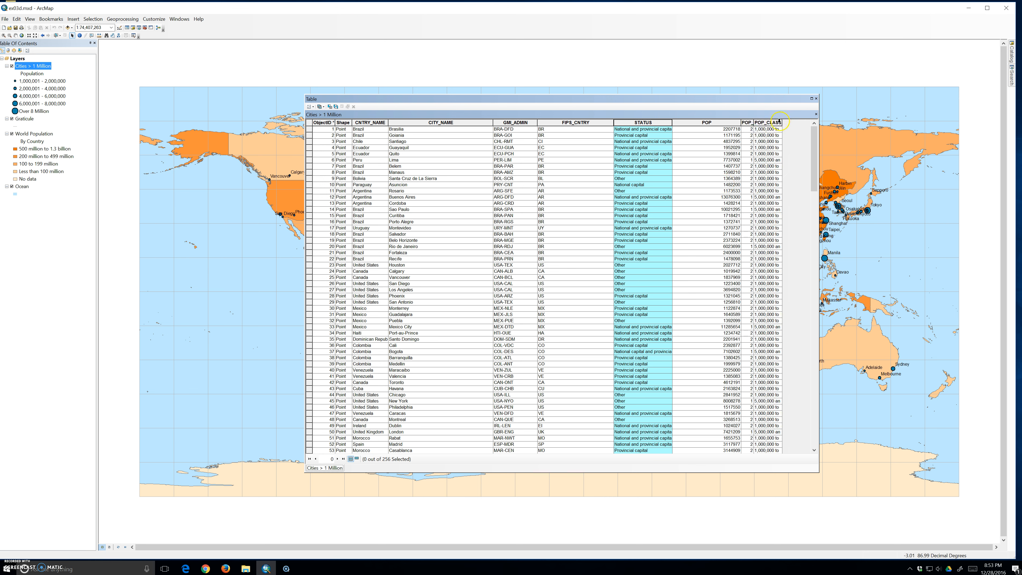
{"action": "left_click", "coordinate": [768, 123]}
{"action": "left_click_drag", "start_coordinate": [754, 123], "coordinate": [776, 123]}
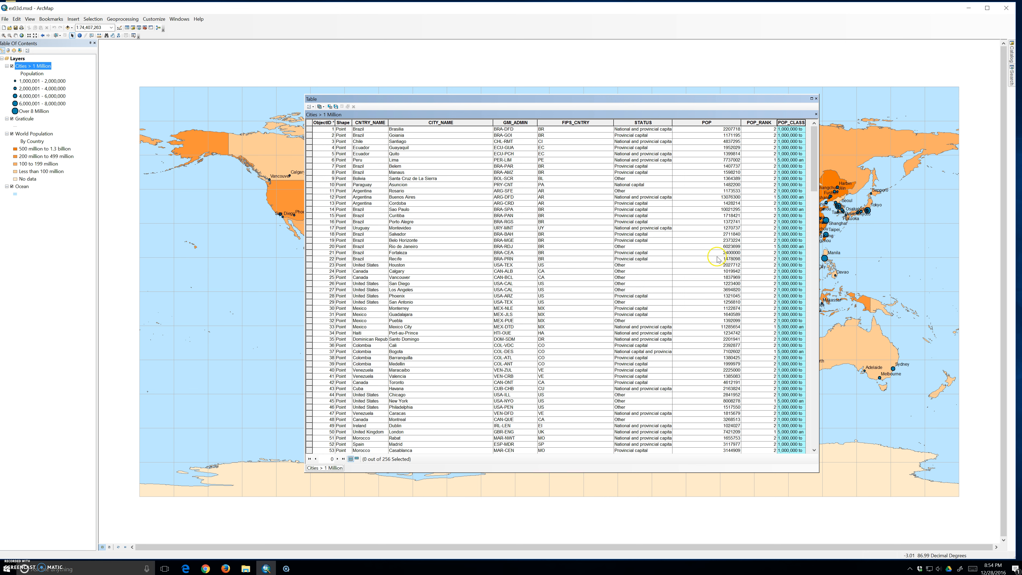
Highlight the CITY_NAME and FIPS_CNTRY fields, and sort the table by CNTRY_NAME in ascending order
{"action": "left_click", "coordinate": [434, 121]}
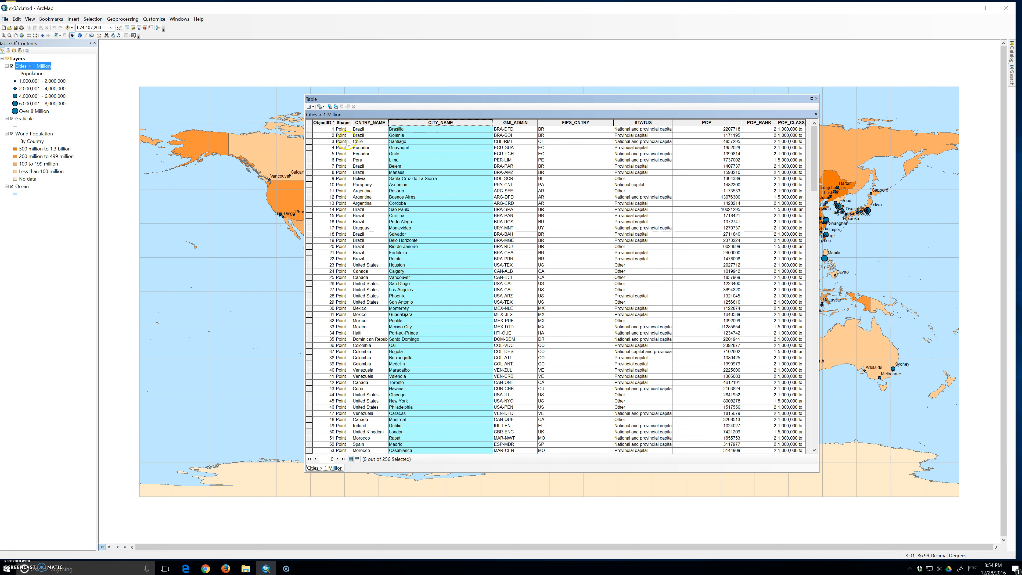
{"action": "left_click", "coordinate": [583, 123]}
{"action": "scroll", "coordinate": [571, 229], "scroll_direction": "down", "scroll_amount": 1}
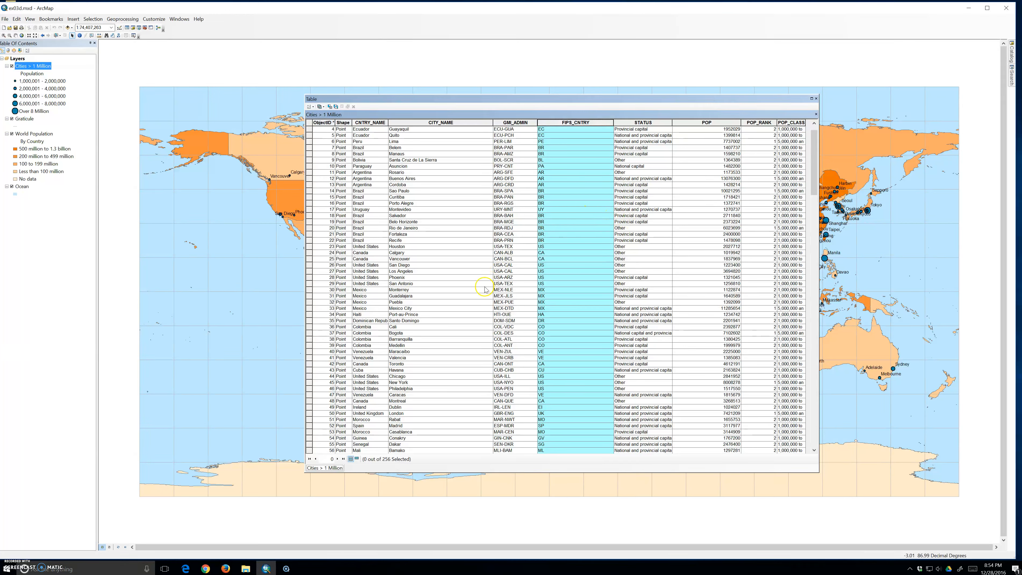
{"action": "double_click", "coordinate": [370, 123]}
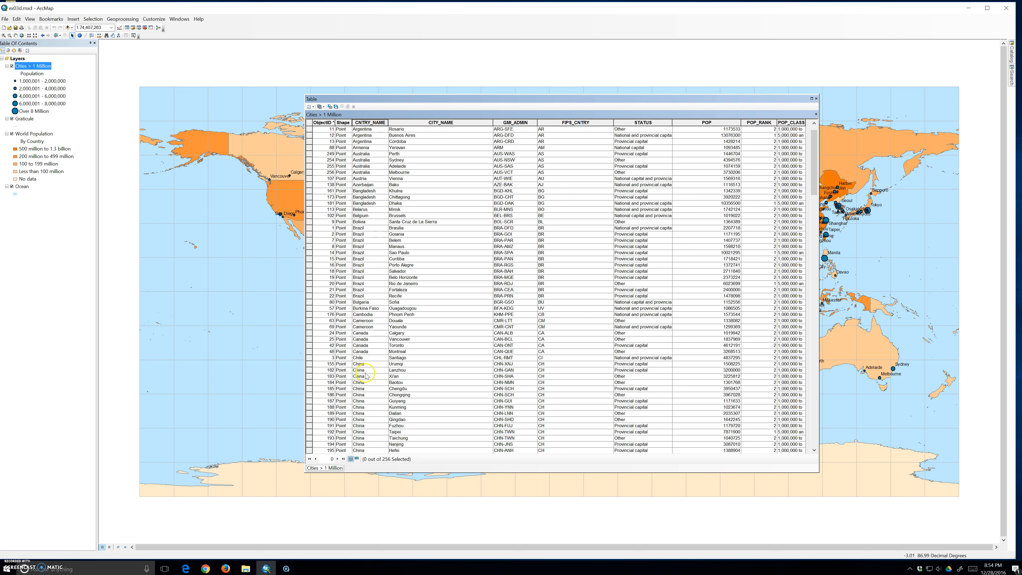
Examine the FIPS_CNTRY codes of the China records and the STATUS field
{"action": "left_click", "coordinate": [564, 364]}
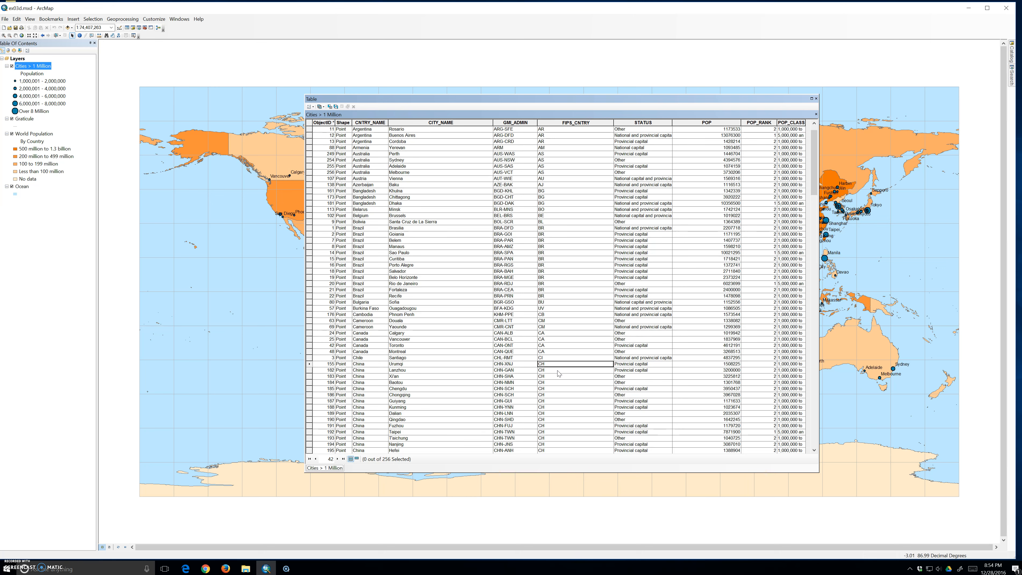
{"action": "left_click", "coordinate": [556, 373]}
{"action": "left_click", "coordinate": [554, 377]}
{"action": "left_click", "coordinate": [643, 123]}
Collapse the FIPS_CNTRY column to zero width and widen it again just enough to fit its heading
{"action": "left_click", "coordinate": [578, 123]}
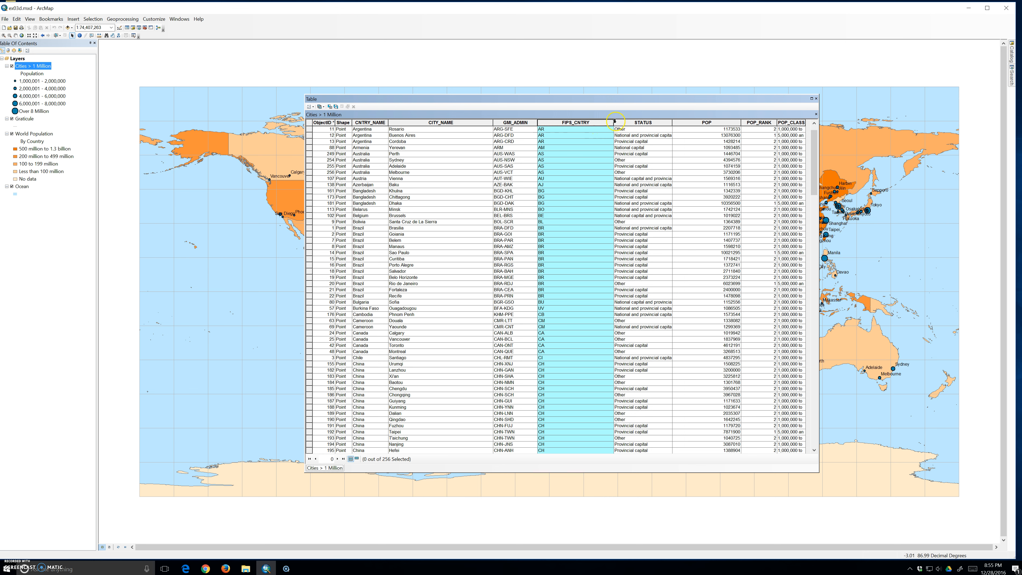
{"action": "left_click_drag", "start_coordinate": [614, 123], "coordinate": [538, 127]}
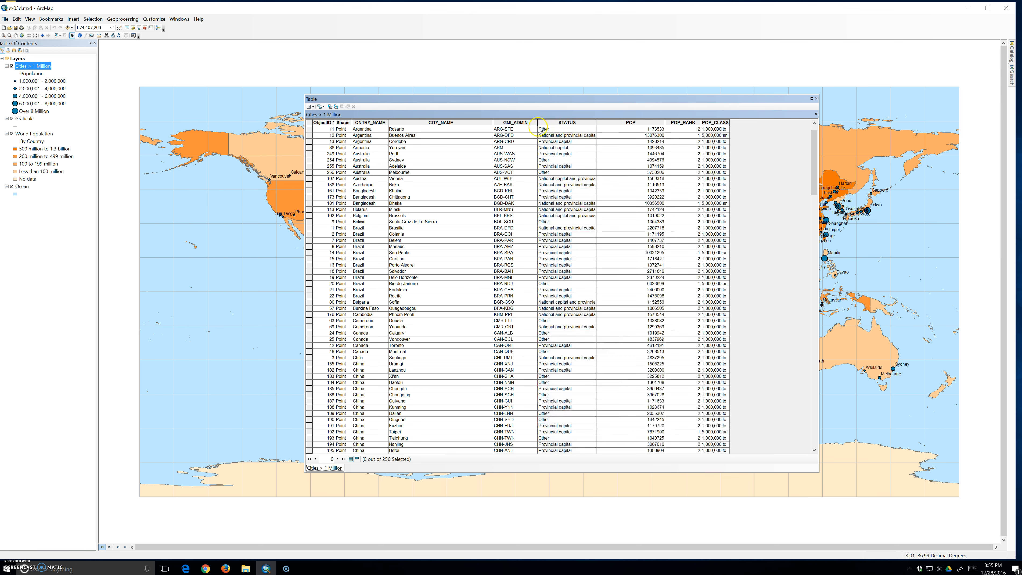
{"action": "left_click", "coordinate": [537, 123]}
{"action": "mouse_move", "coordinate": [538, 123]}
{"action": "left_mouse_down"}
{"action": "mouse_move", "coordinate": [567, 123]}
{"action": "mouse_move", "coordinate": [537, 128]}
{"action": "left_mouse_up"}
{"action": "left_click_drag", "start_coordinate": [538, 122], "coordinate": [568, 120]}
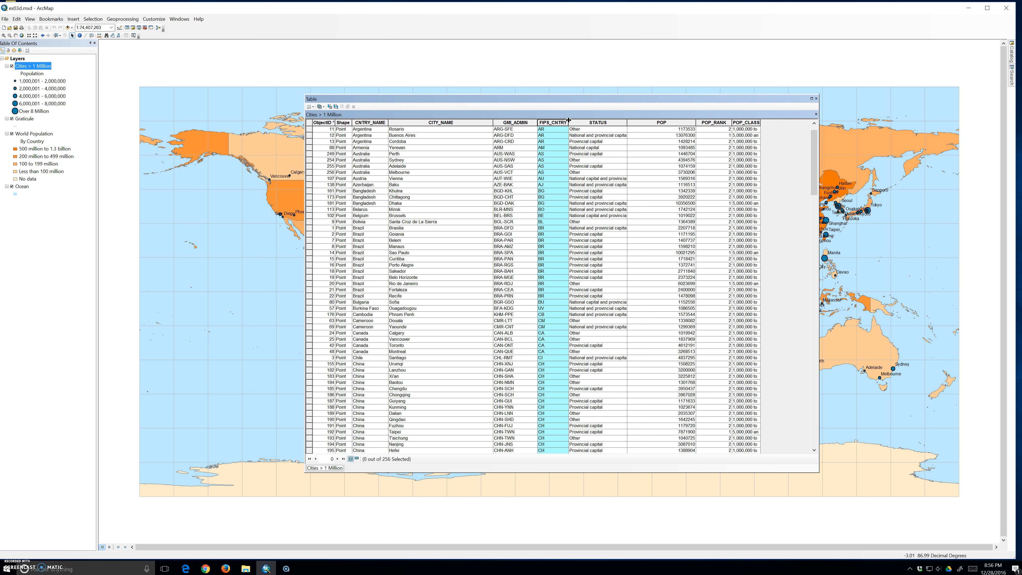
Try to turn off the FIPS_CNTRY field, and widen its hidden column back into view
{"action": "left_click", "coordinate": [568, 121]}
{"action": "left_click", "coordinate": [546, 122]}
{"action": "right_click", "coordinate": [547, 121]}
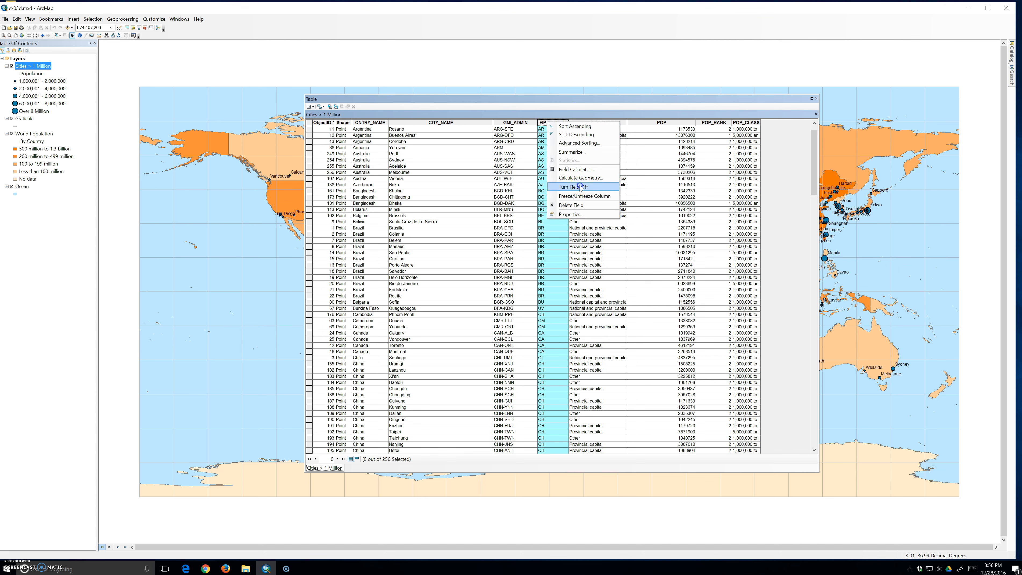
{"action": "left_click", "coordinate": [580, 186]}
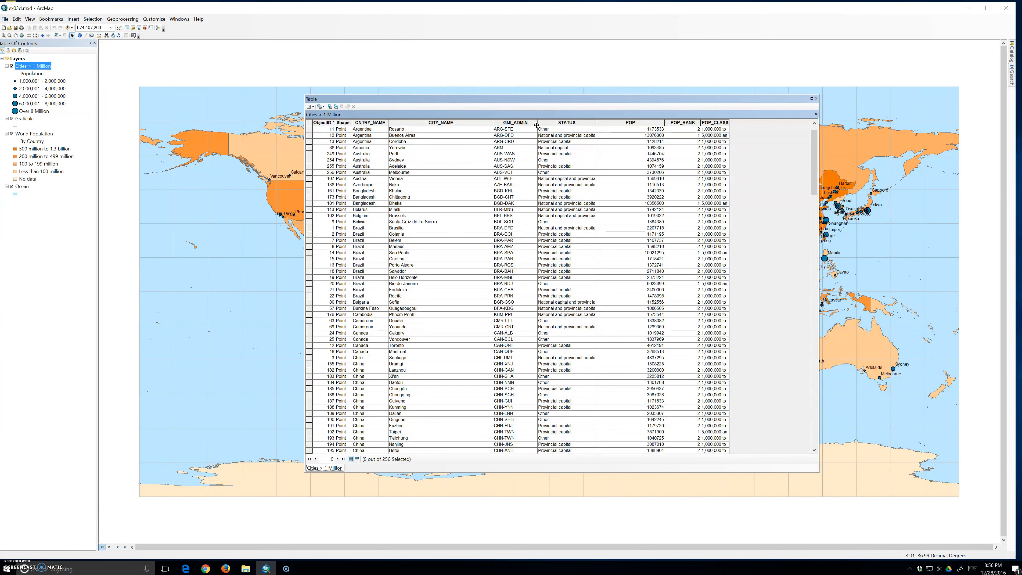
{"action": "left_click_drag", "start_coordinate": [537, 125], "coordinate": [568, 124]}
Turn off the GMI_ADMIN field in the Cities > 1 Million table
{"action": "right_click", "coordinate": [512, 123]}
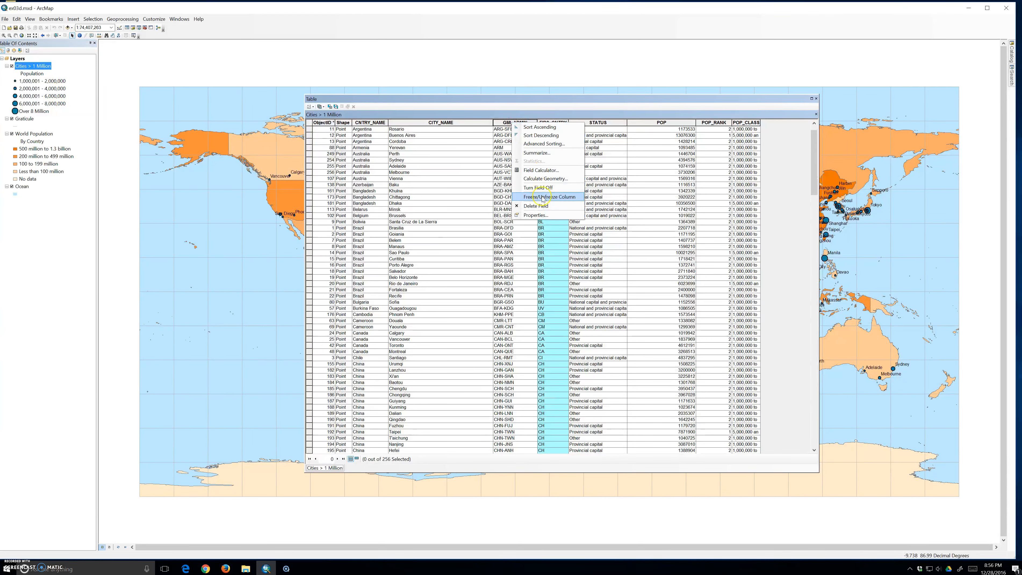
{"action": "left_click", "coordinate": [538, 188]}
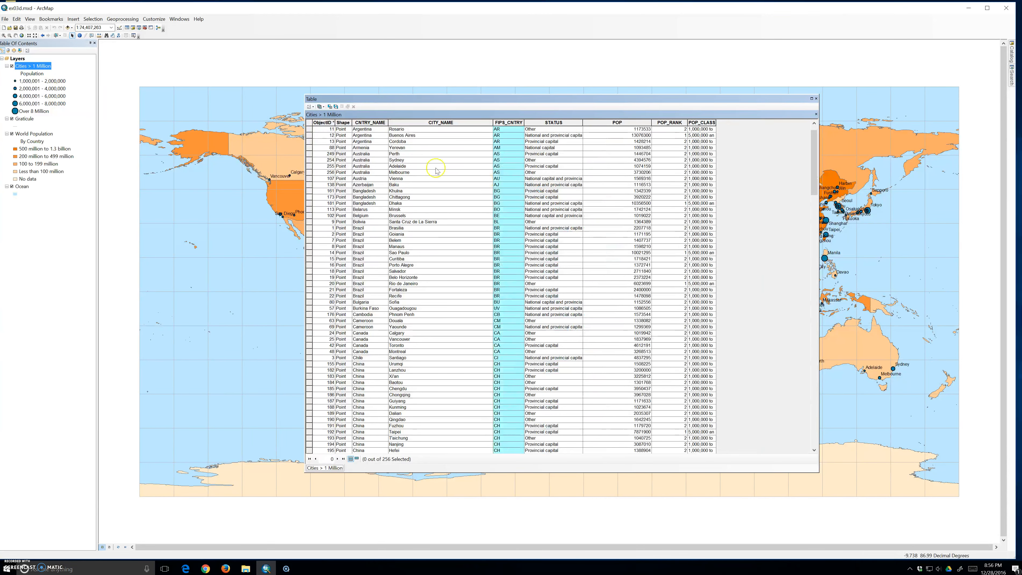
Turn all fields of the Cities > 1 Million table back on
{"action": "left_click", "coordinate": [312, 108]}
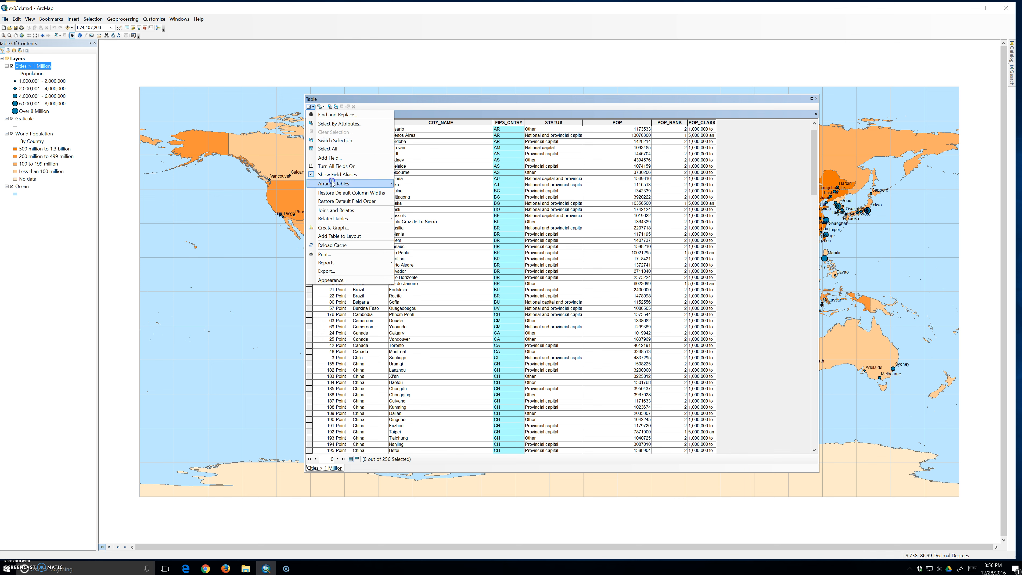
{"action": "left_click", "coordinate": [334, 166]}
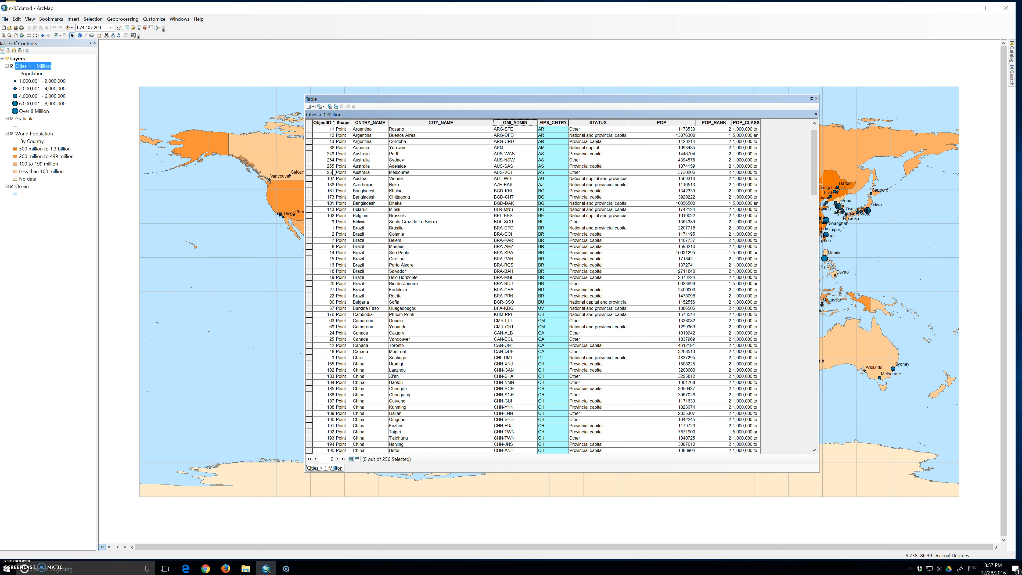
Move the CITY_NAME column between the GMI_ADMIN and FIPS_CNTRY columns
{"action": "left_click", "coordinate": [442, 123]}
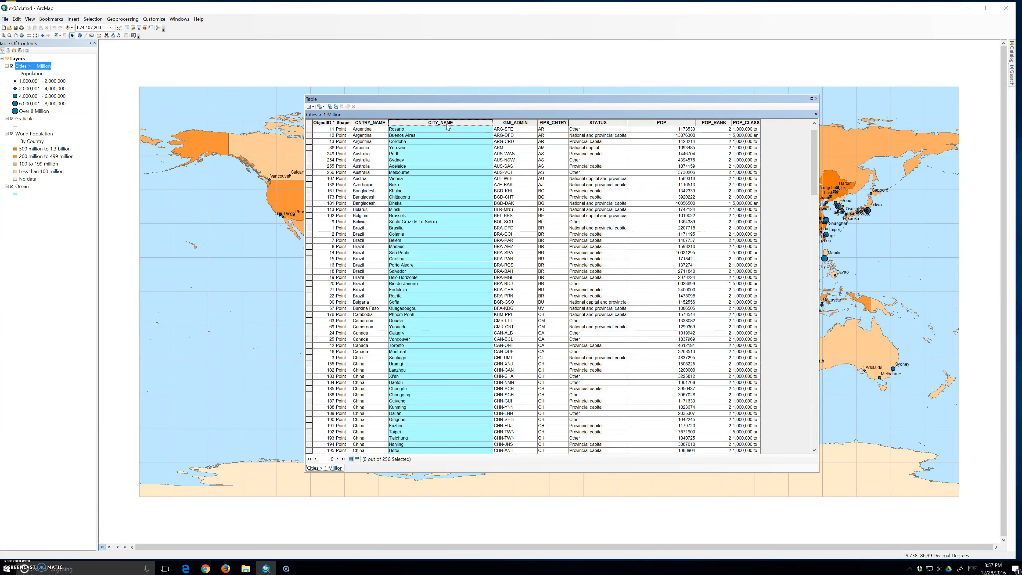
{"action": "left_click_drag", "start_coordinate": [538, 125], "coordinate": [538, 123]}
{"action": "left_click_drag", "start_coordinate": [443, 122], "coordinate": [537, 122]}
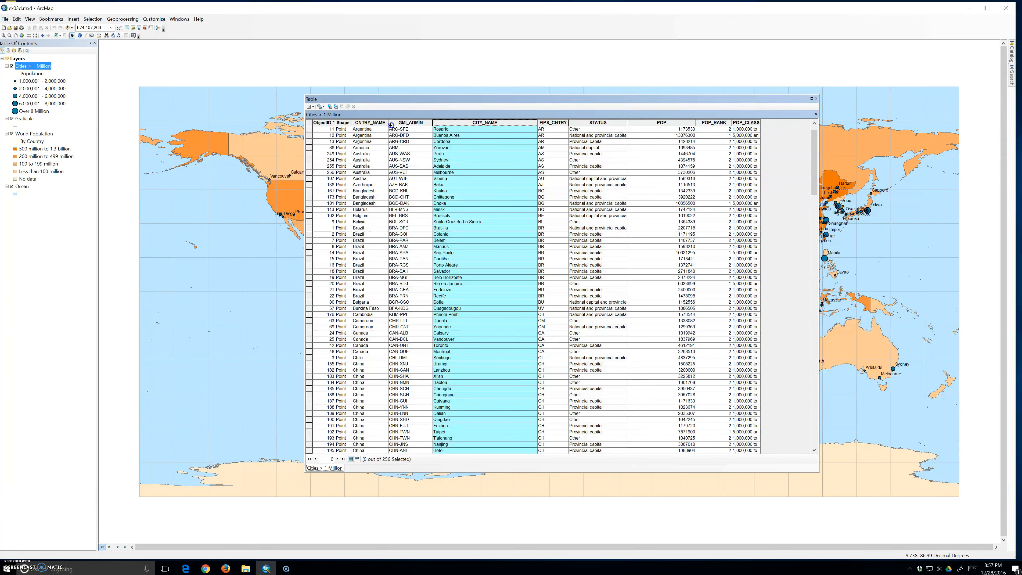
Move the CITY_NAME column back before GMI_ADMIN, and place it at the end of the table after POP_CLASS
{"action": "left_click_drag", "start_coordinate": [441, 122], "coordinate": [389, 124]}
{"action": "left_click", "coordinate": [469, 125]}
{"action": "left_click_drag", "start_coordinate": [469, 126], "coordinate": [536, 126]}
{"action": "left_click_drag", "start_coordinate": [487, 124], "coordinate": [767, 129]}
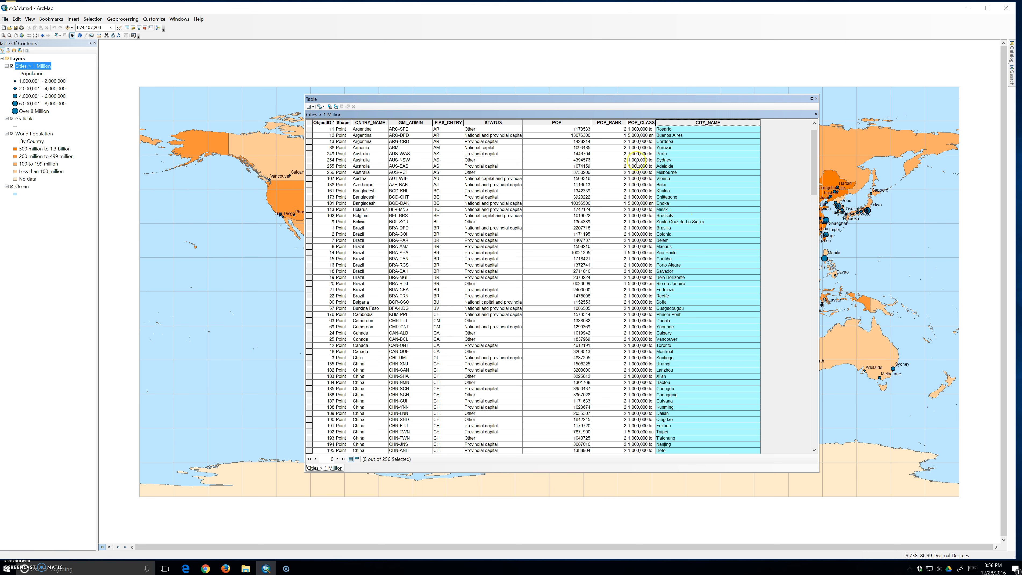
Freeze and unfreeze the CITY_NAME column, and reposition it between the Shape and CNTRY_NAME columns
{"action": "right_click", "coordinate": [680, 122]}
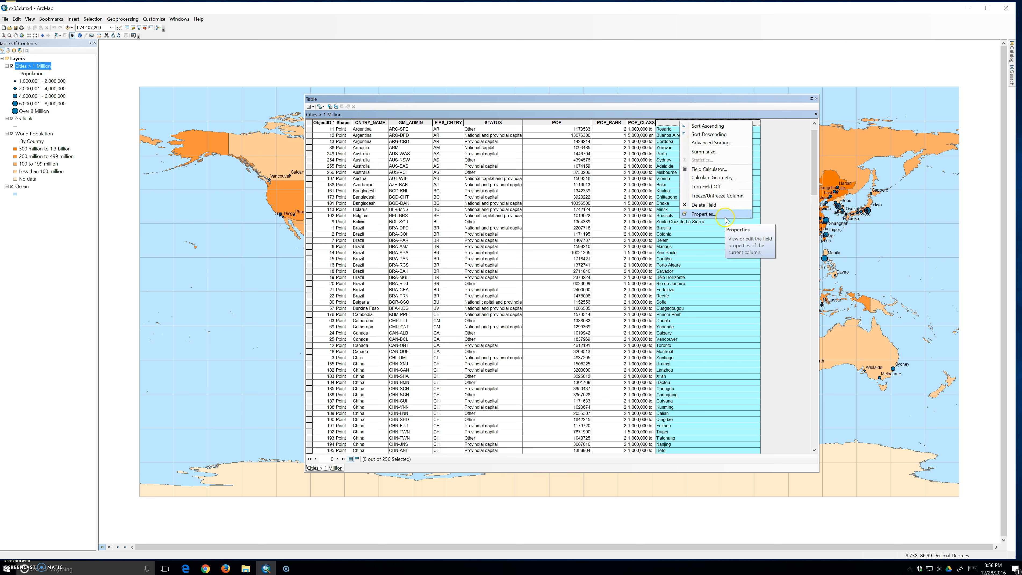
{"action": "left_click", "coordinate": [718, 196]}
{"action": "right_click", "coordinate": [357, 121]}
{"action": "left_click", "coordinate": [383, 195]}
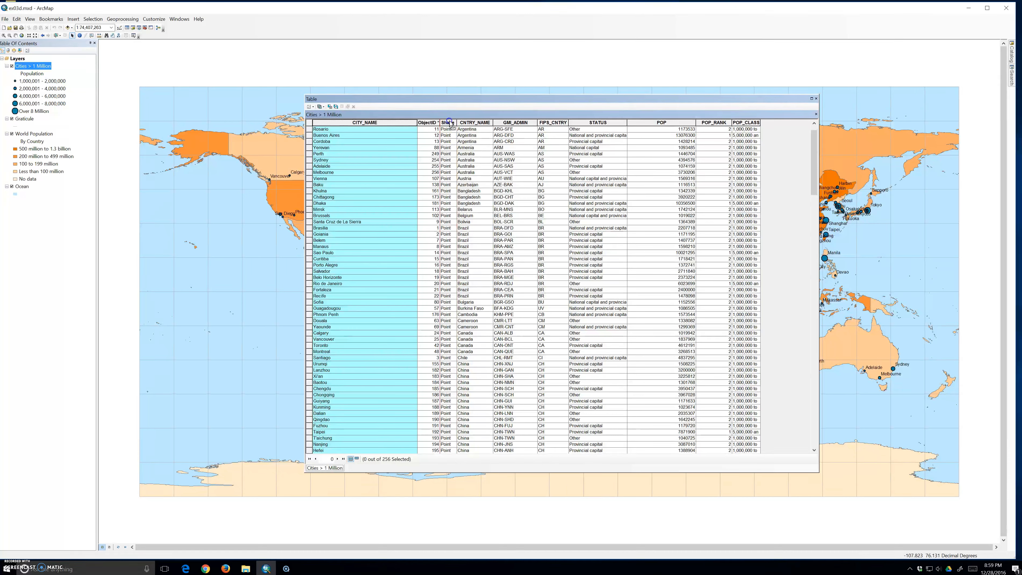
{"action": "left_click_drag", "start_coordinate": [486, 122], "coordinate": [489, 124]}
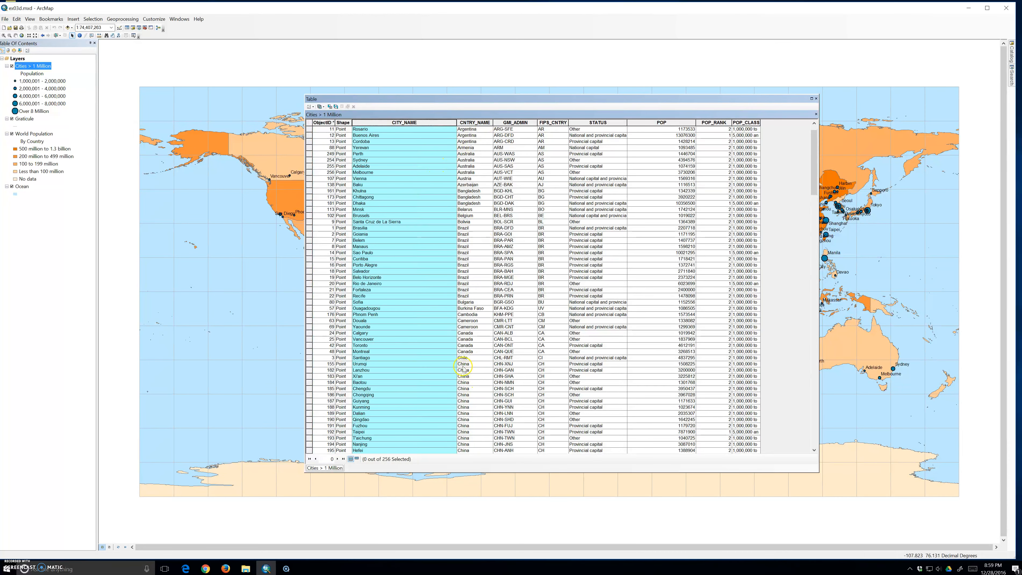
Move the table window away from eastern Asia, select the Guangzhou record and locate the city on the map
{"action": "left_click_drag", "start_coordinate": [443, 99], "coordinate": [347, 168]}
{"action": "scroll", "coordinate": [402, 362], "scroll_direction": "down", "scroll_amount": 3}
{"action": "left_click", "coordinate": [214, 500]}
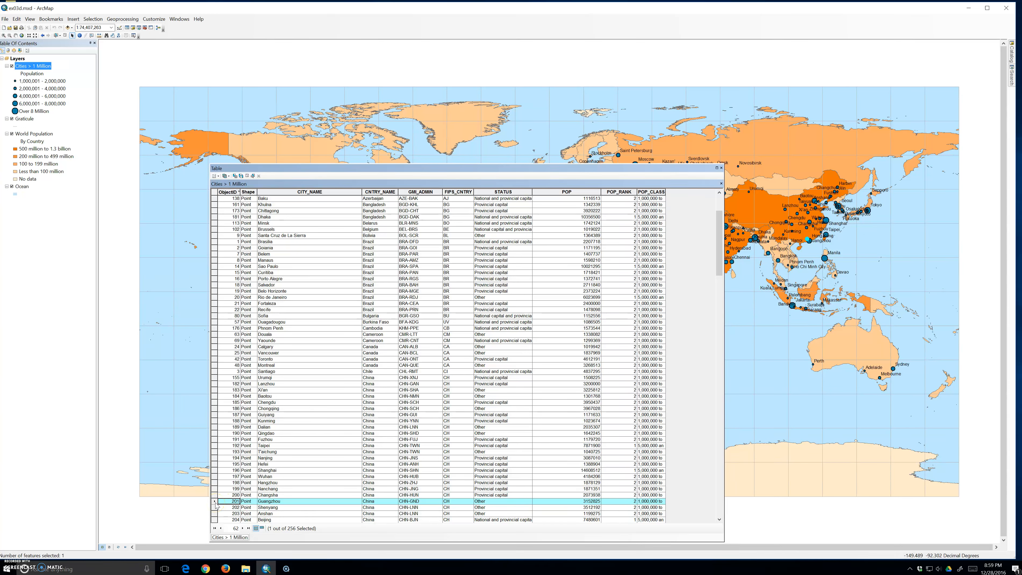
{"action": "mouse_move", "coordinate": [808, 243]}
Select the Perth record to highlight the city on the map, and reposition the table window
{"action": "scroll", "coordinate": [225, 245], "scroll_direction": "up", "scroll_amount": 4}
{"action": "left_click", "coordinate": [214, 242]}
{"action": "left_click_drag", "start_coordinate": [322, 168], "coordinate": [293, 107]}
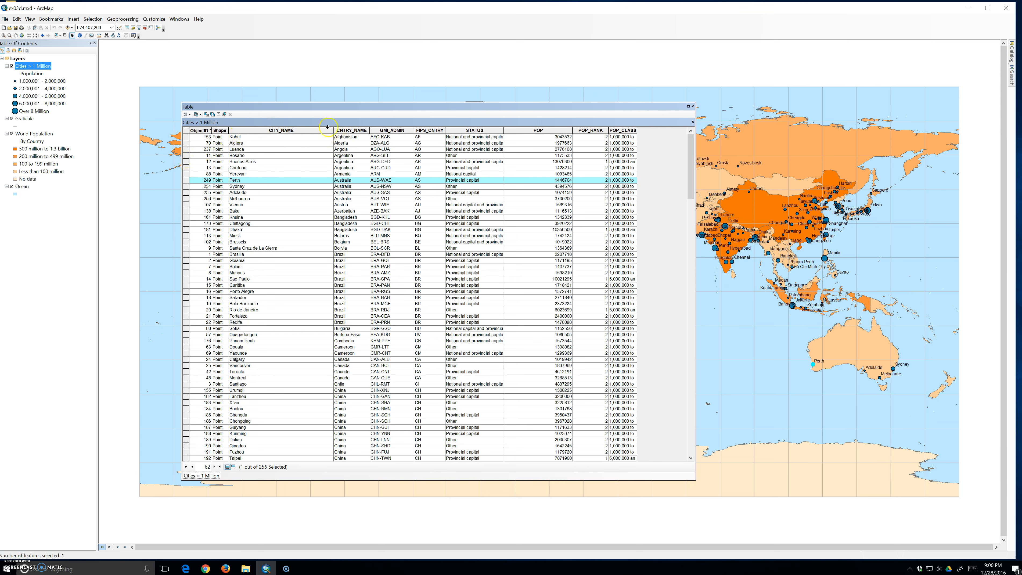
Sort the records by CITY_NAME in ascending order, and select the Brasilia record with the table moved clear of South America
{"action": "double_click", "coordinate": [281, 130]}
{"action": "left_click", "coordinate": [186, 359]}
{"action": "left_click_drag", "start_coordinate": [362, 107], "coordinate": [734, 97]}
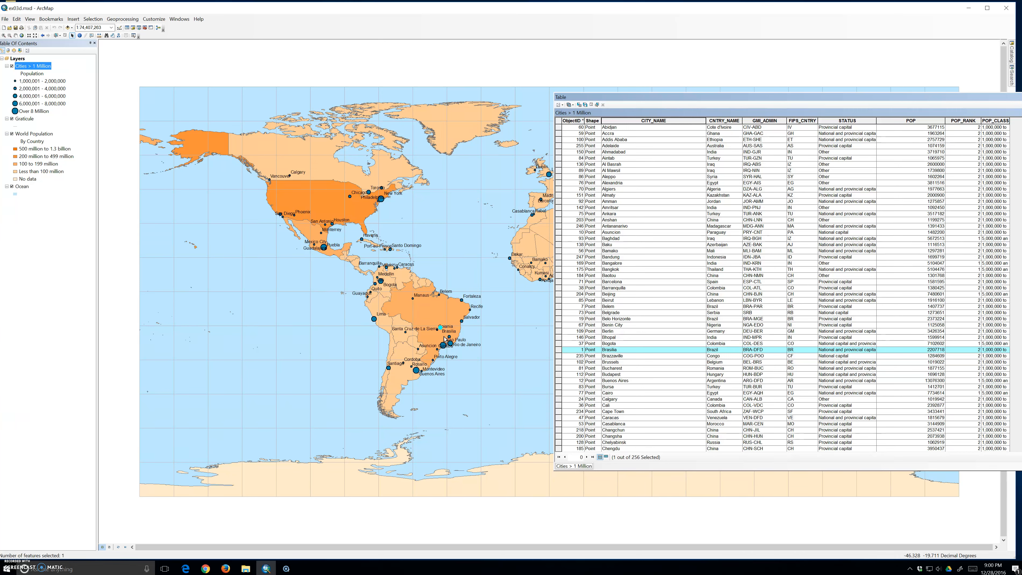
Clear the selected features, and select the Brasilia record again after activating the Baghdad city name cell
{"action": "left_click", "coordinate": [64, 36]}
{"action": "left_click", "coordinate": [654, 239]}
{"action": "left_click", "coordinate": [558, 350]}
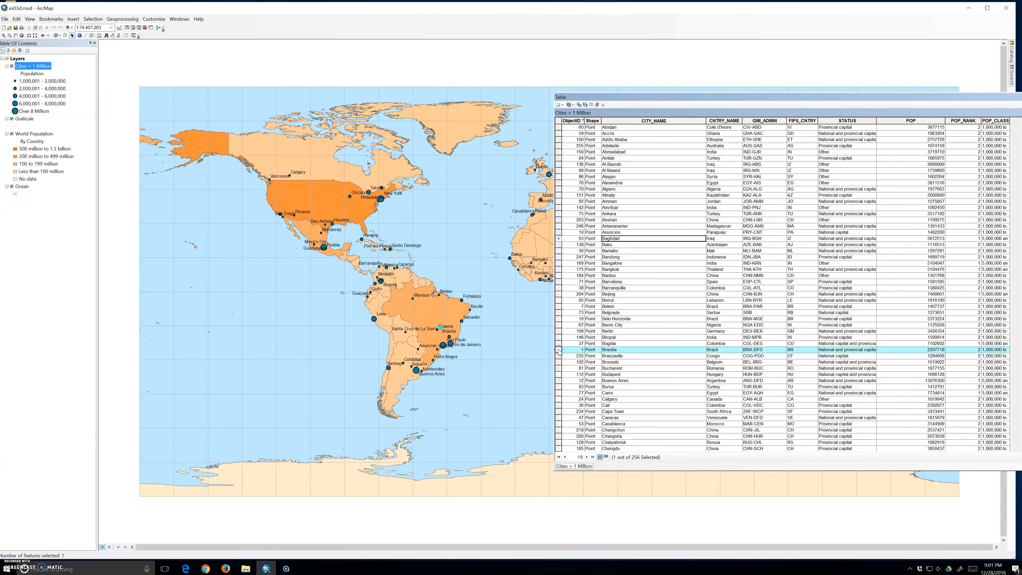